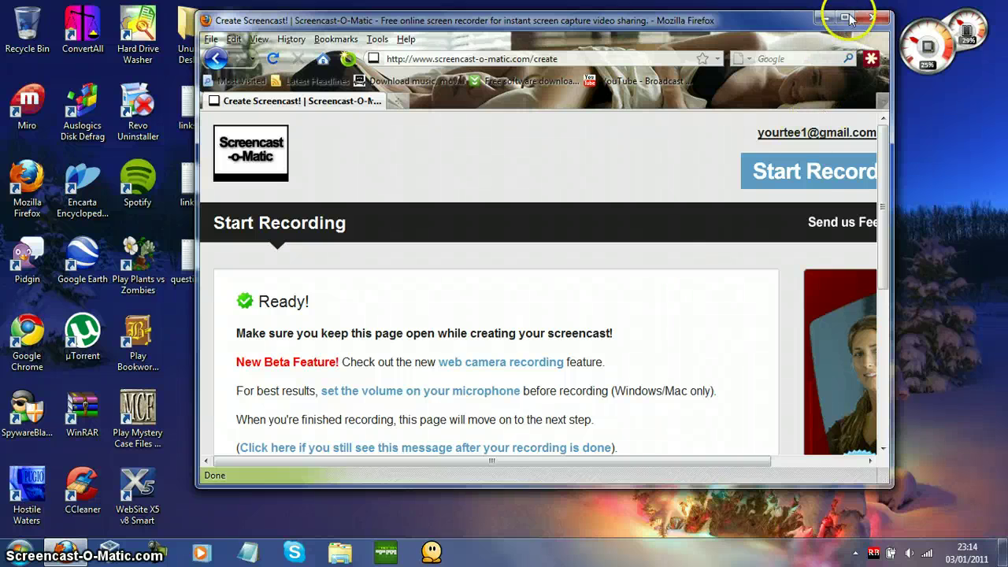
- Maximize the Firefox window, restore it, then maximize it again
{"action": "left_click", "coordinate": [845, 17]}
{"action": "left_click_drag", "start_coordinate": [842, 11], "coordinate": [601, 25]}
{"action": "double_click", "coordinate": [601, 26]}
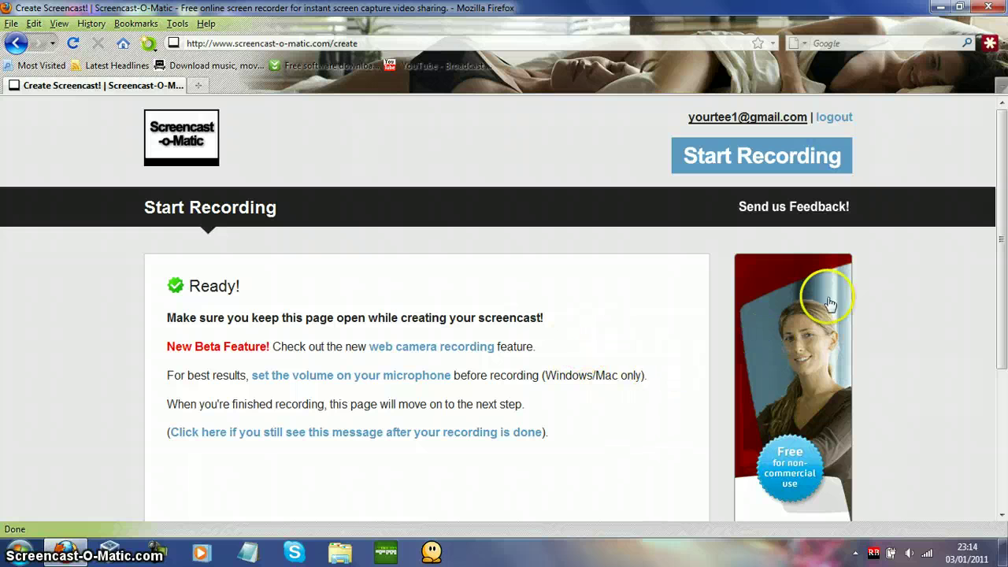
- Scroll the Screencast-O-Matic create page down to the Ready! recorder status, then minimize Firefox
{"action": "scroll", "coordinate": [1004, 270], "scroll_direction": "down", "scroll_amount": 2}
{"action": "left_click_drag", "start_coordinate": [1005, 269], "coordinate": [1004, 241]}
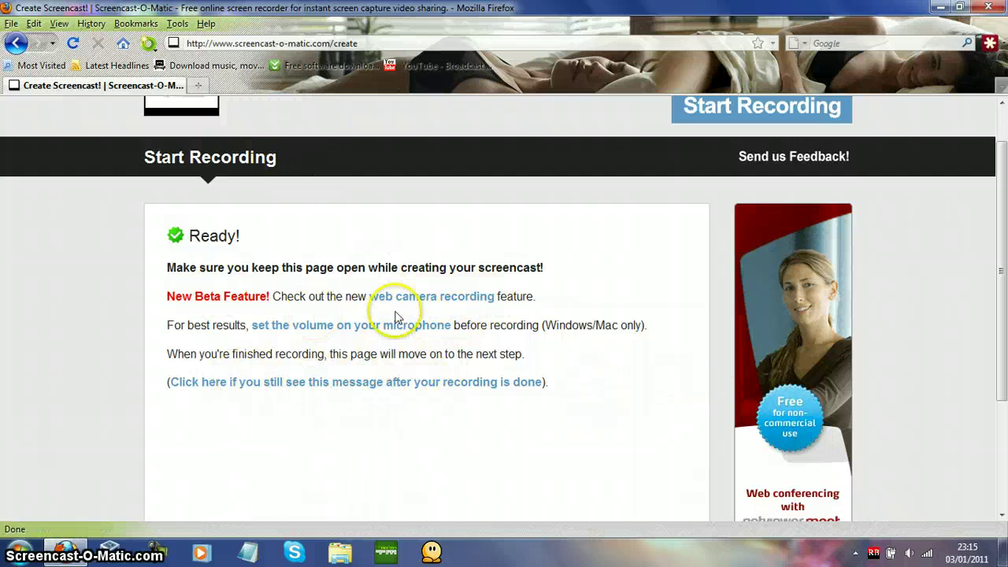
{"action": "left_click", "coordinate": [939, 14]}
- Move the SpywareBlaster shortcut to mid-desktop and launch SpywareBlaster from it
{"action": "left_click_drag", "start_coordinate": [682, 181], "coordinate": [437, 405]}
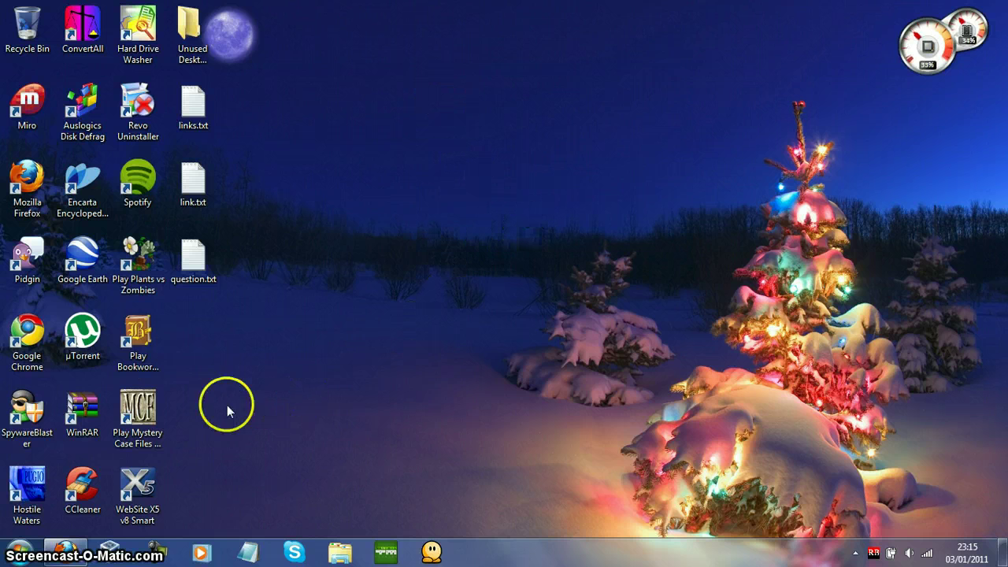
{"action": "left_click_drag", "start_coordinate": [33, 421], "coordinate": [478, 423]}
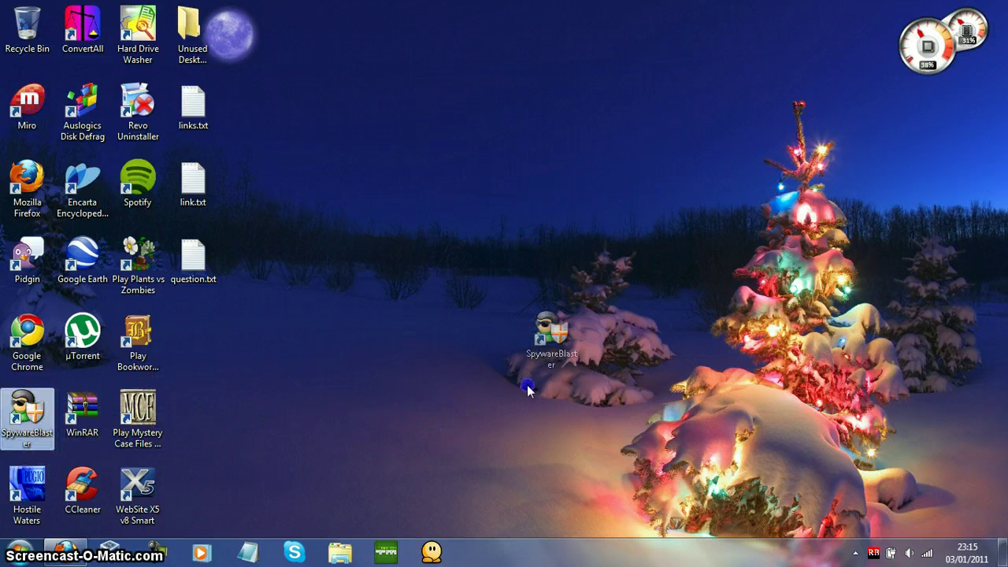
{"action": "left_click_drag", "start_coordinate": [573, 270], "coordinate": [575, 213]}
{"action": "left_click", "coordinate": [723, 441]}
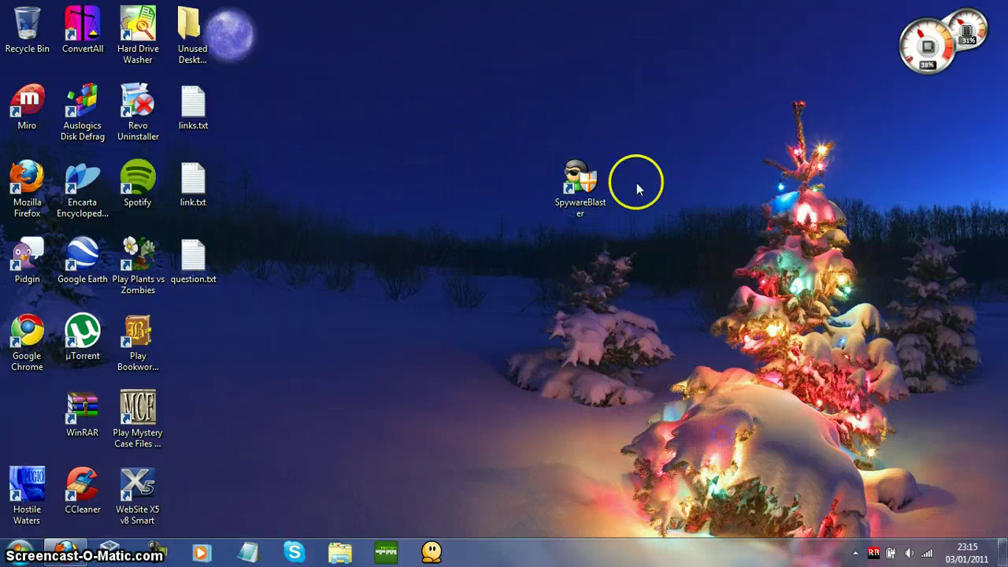
{"action": "double_click", "coordinate": [589, 186]}
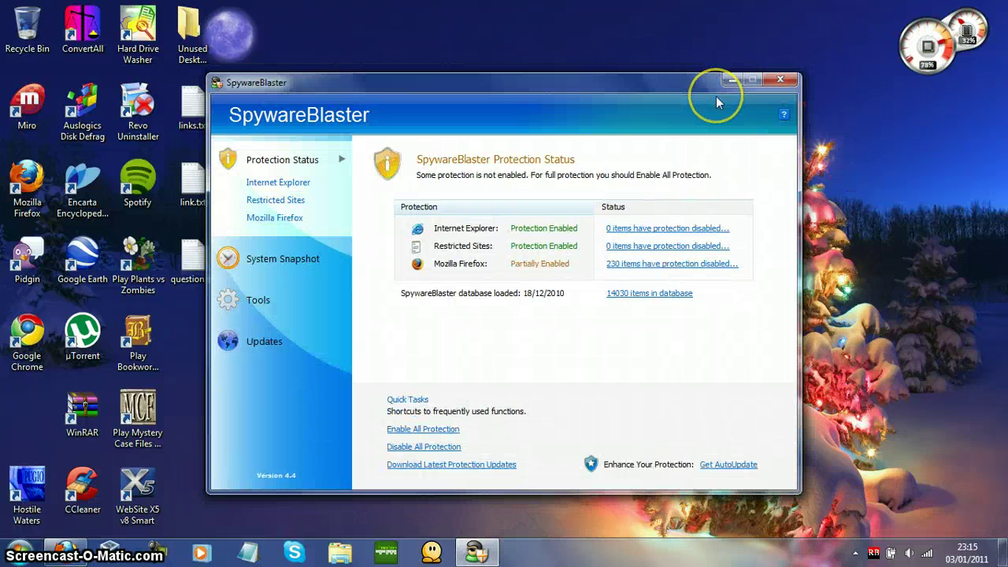
- Move the SpywareBlaster window up-left and enable all protection, including Mozilla Firefox
{"action": "left_click_drag", "start_coordinate": [618, 107], "coordinate": [592, 63]}
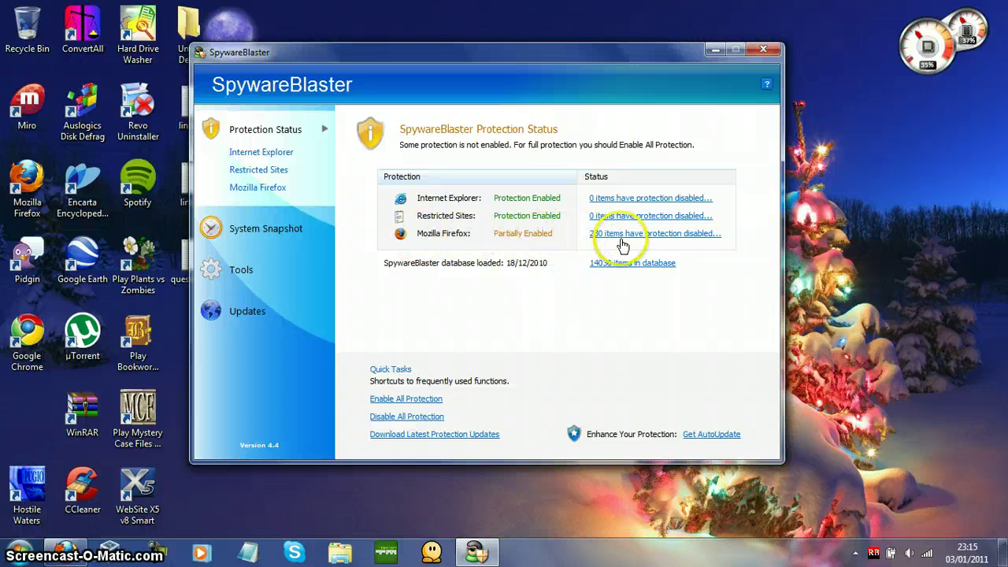
{"action": "left_click", "coordinate": [426, 400]}
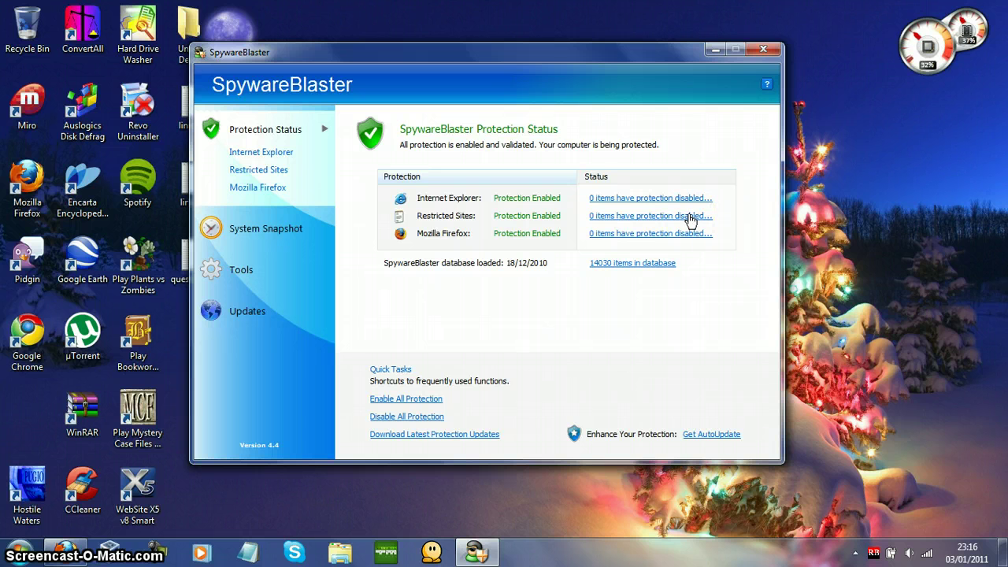
{"action": "left_click", "coordinate": [270, 154]}
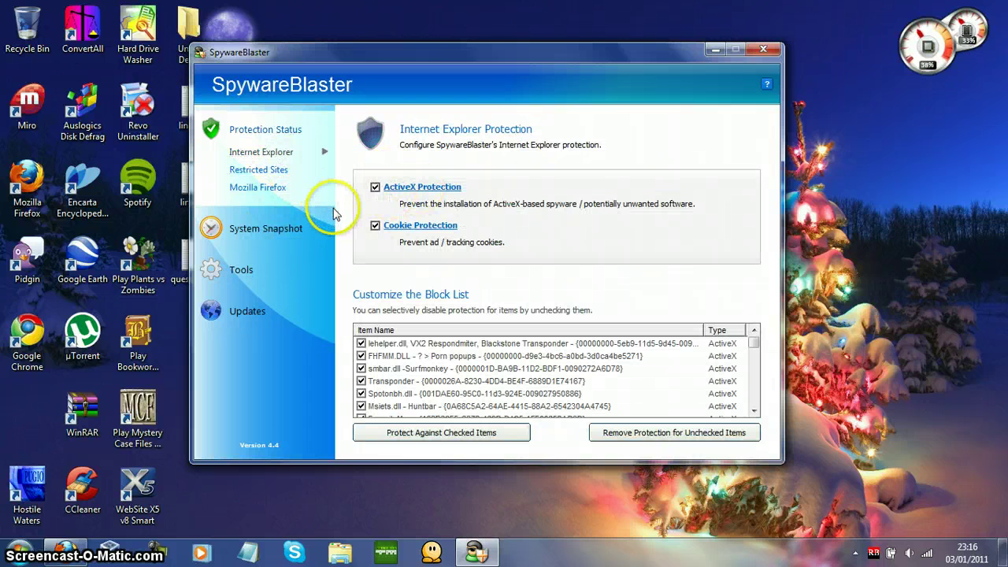
{"action": "mouse_move", "coordinate": [758, 345]}
{"action": "left_mouse_down"}
{"action": "mouse_move", "coordinate": [755, 408]}
{"action": "mouse_move", "coordinate": [768, 348]}
{"action": "mouse_move", "coordinate": [756, 399]}
{"action": "mouse_move", "coordinate": [760, 337]}
{"action": "left_mouse_up"}
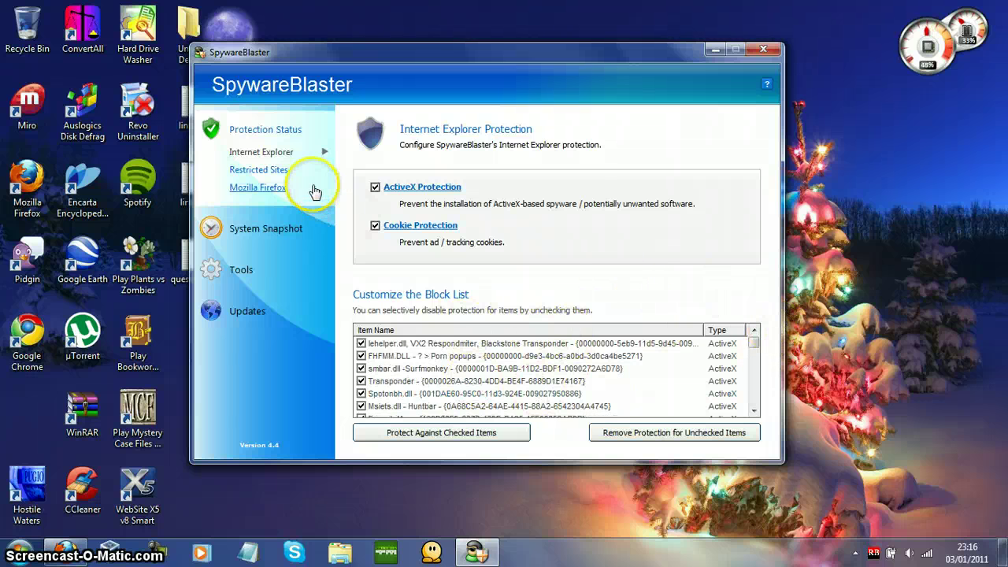
{"action": "left_click", "coordinate": [282, 171]}
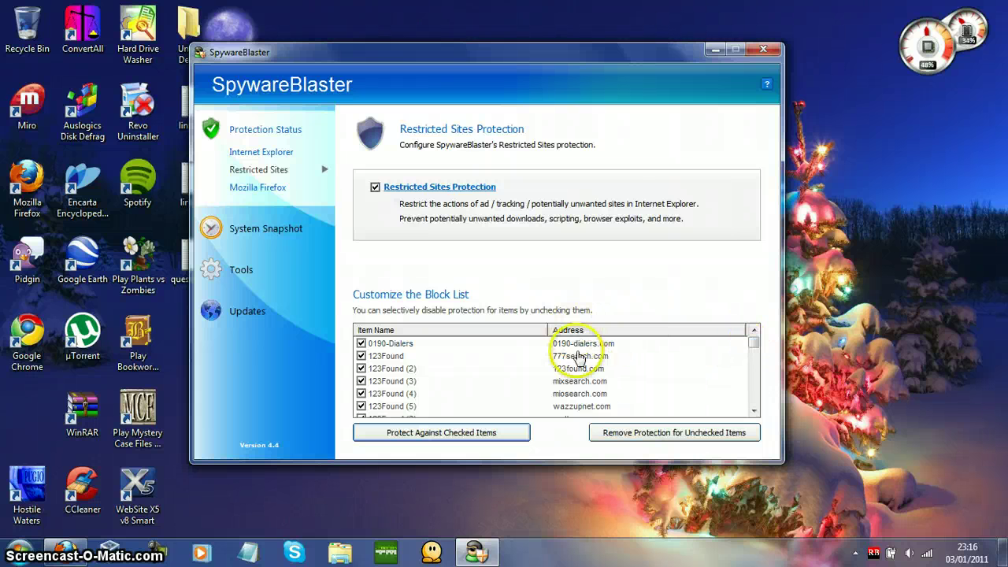
{"action": "mouse_move", "coordinate": [753, 349]}
{"action": "left_mouse_down"}
{"action": "mouse_move", "coordinate": [753, 406]}
{"action": "mouse_move", "coordinate": [760, 358]}
{"action": "left_mouse_up"}
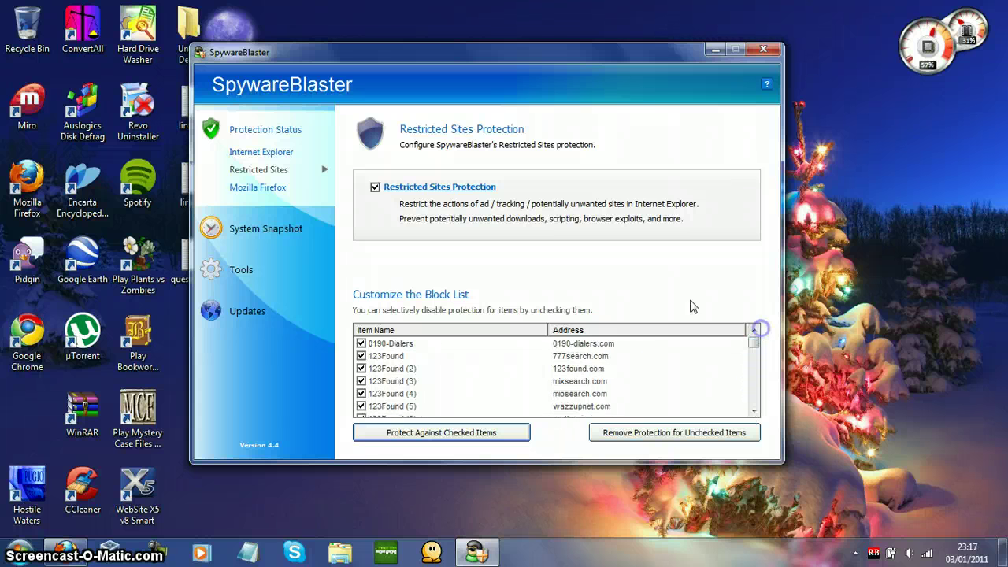
{"action": "left_click", "coordinate": [255, 192]}
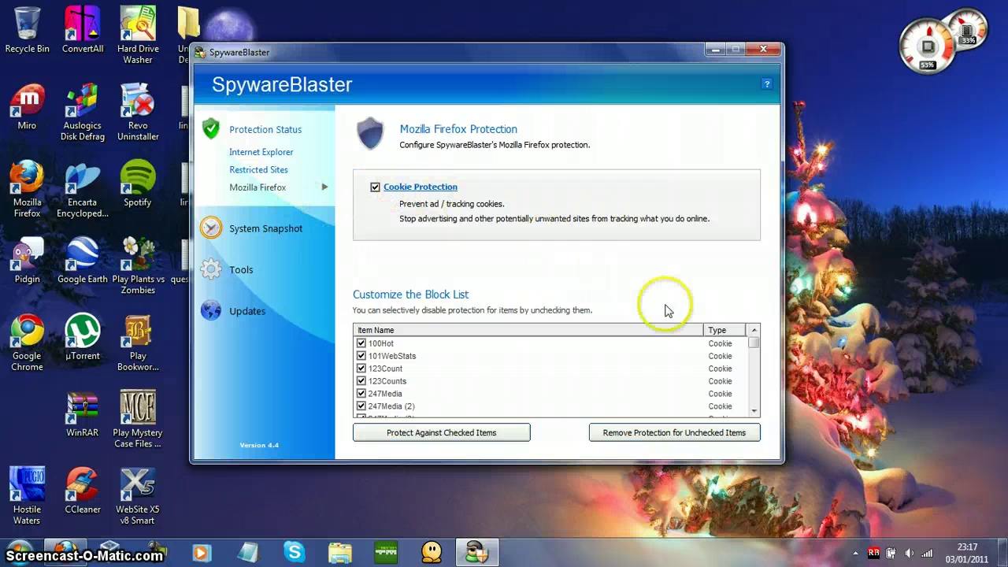
{"action": "left_click", "coordinate": [739, 344]}
{"action": "mouse_move", "coordinate": [754, 351]}
{"action": "left_mouse_down"}
{"action": "mouse_move", "coordinate": [756, 396]}
{"action": "mouse_move", "coordinate": [755, 344]}
{"action": "left_mouse_up"}
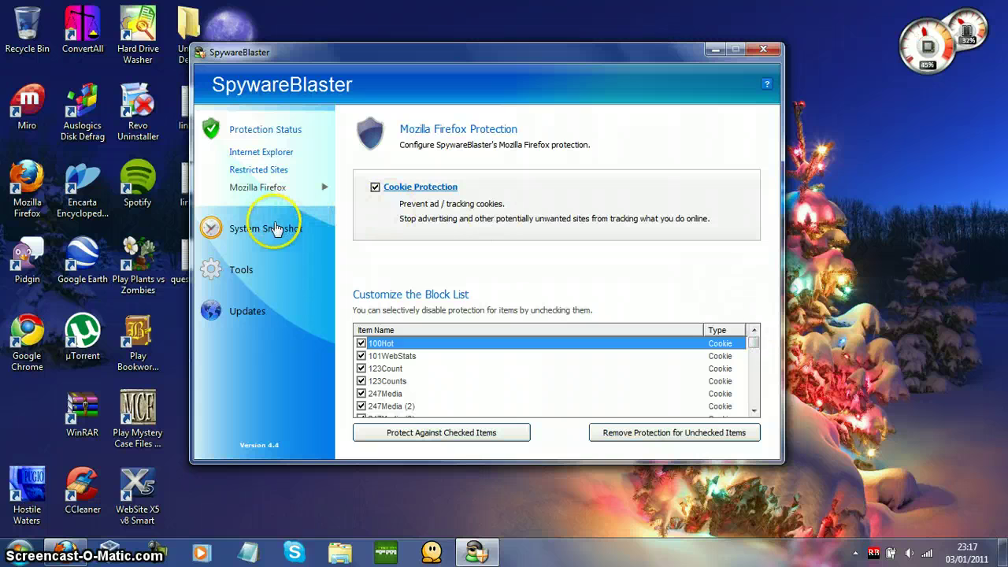
{"action": "left_click", "coordinate": [246, 129]}
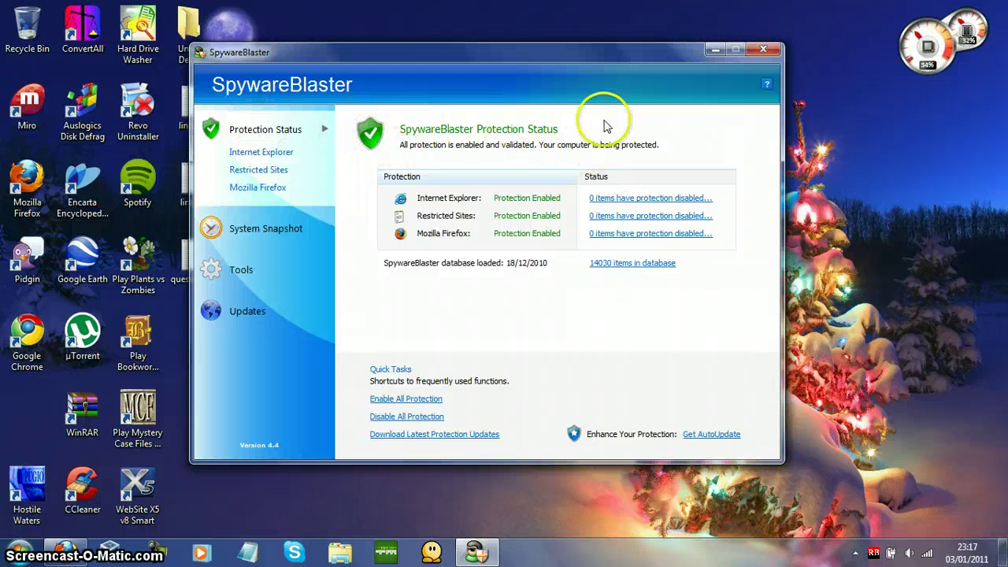
{"action": "left_click", "coordinate": [258, 240]}
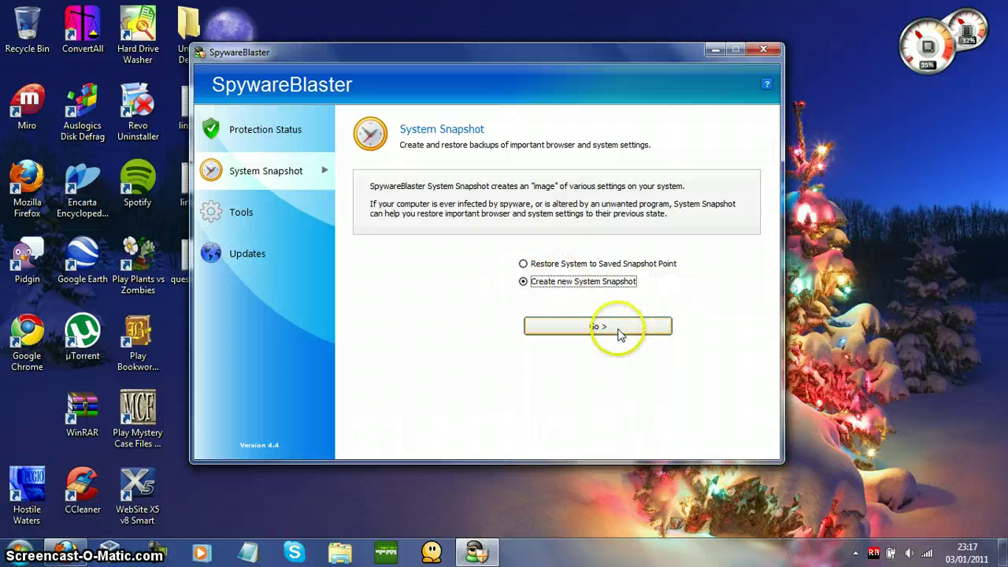
- Open the Hosts Safe page under Tools, showing the 824-byte backup from 18/10/2010
{"action": "left_click", "coordinate": [281, 207]}
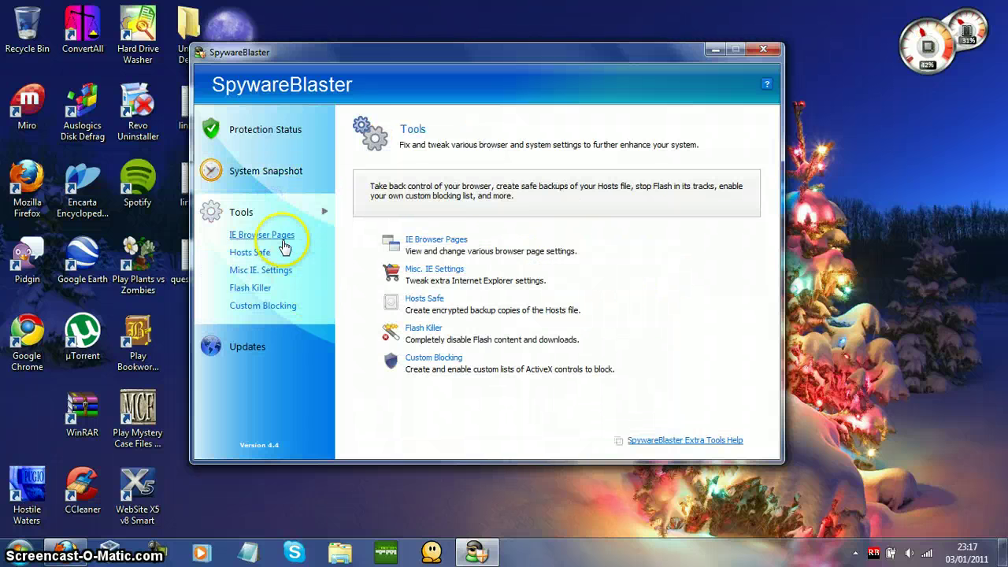
{"action": "left_click", "coordinate": [281, 236]}
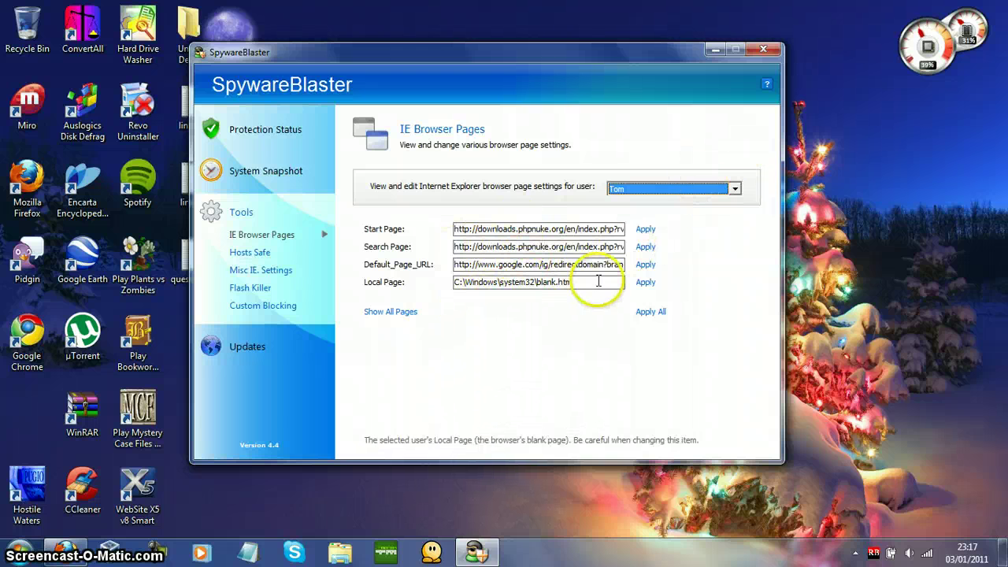
{"action": "left_click", "coordinate": [240, 255]}
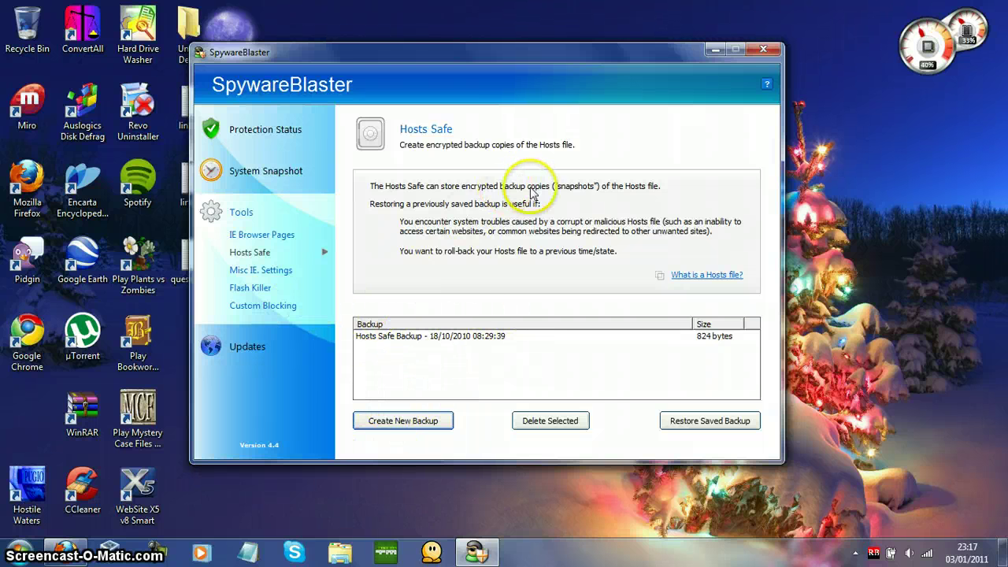
- Create a new Hosts backup dated 03/01/2011 and view the Misc. IE Settings page
{"action": "left_click", "coordinate": [450, 422]}
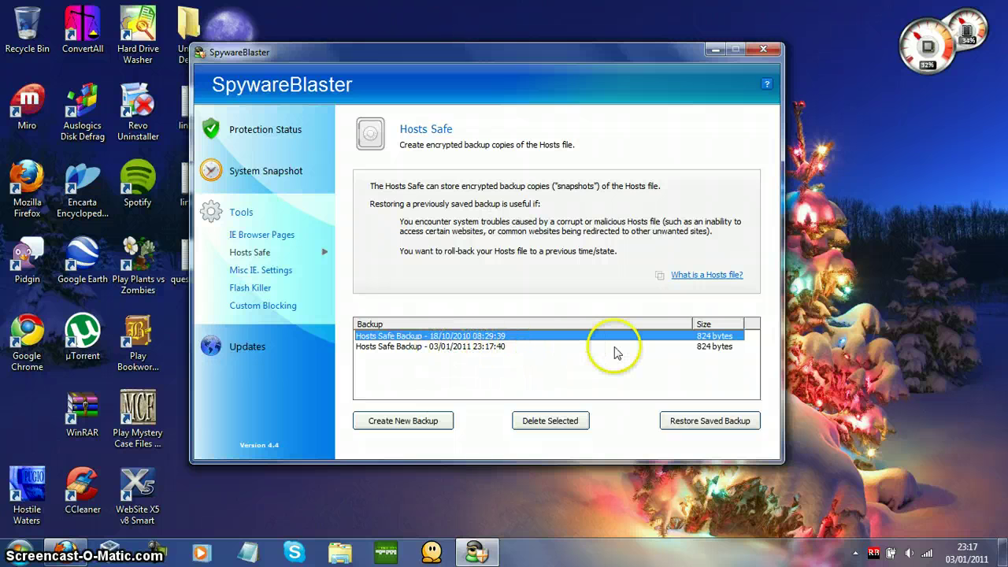
{"action": "left_click", "coordinate": [290, 271]}
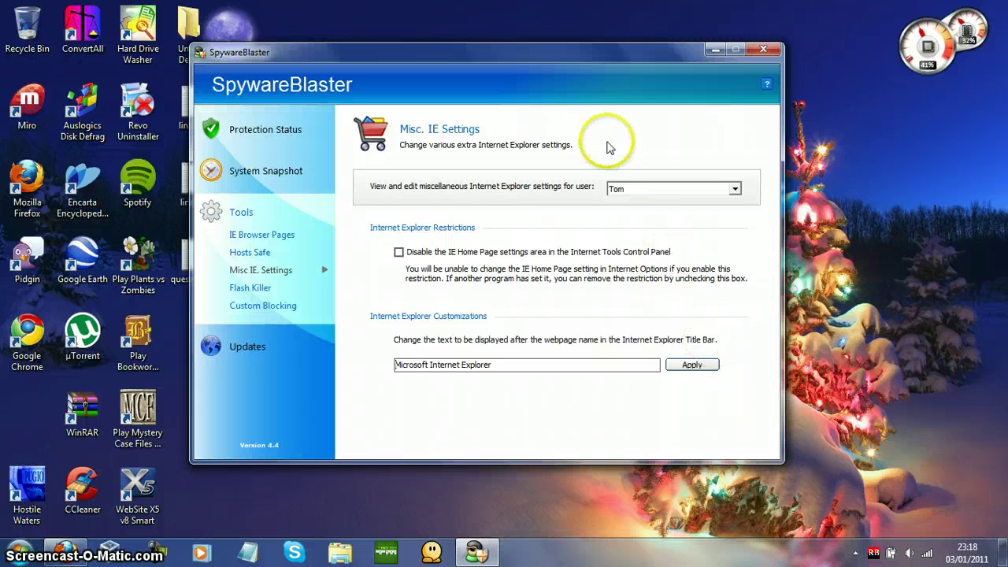
- Keep the same user, browse the Flash Killer and Custom Blocking pages, then view Updates
{"action": "left_click", "coordinate": [675, 184]}
{"action": "left_click", "coordinate": [679, 197]}
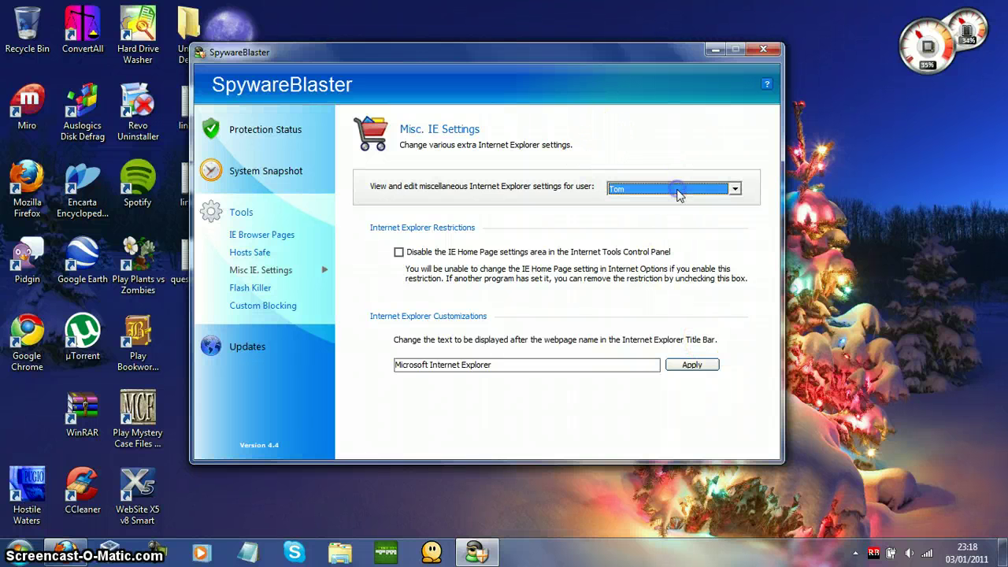
{"action": "left_click", "coordinate": [241, 297]}
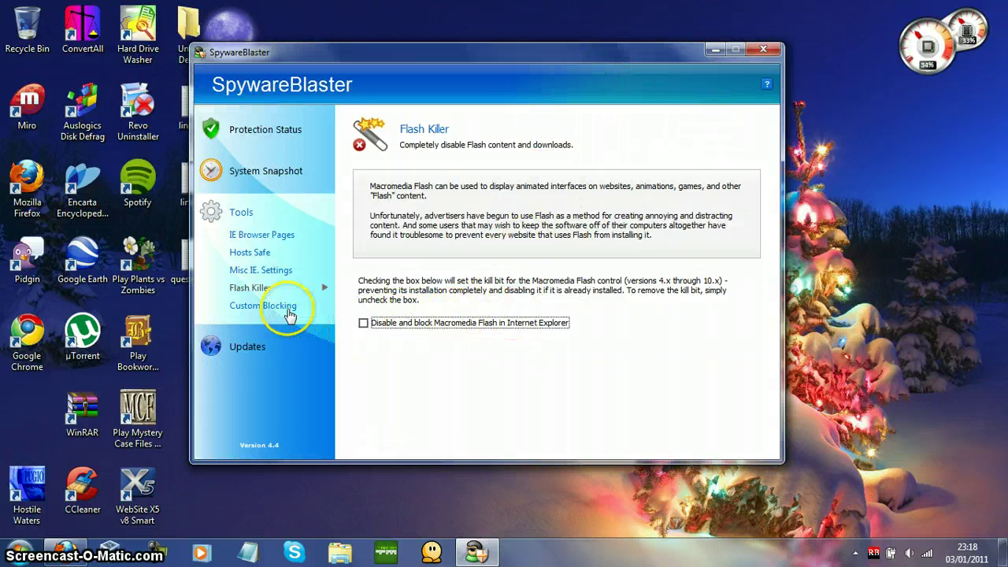
{"action": "left_click", "coordinate": [263, 305]}
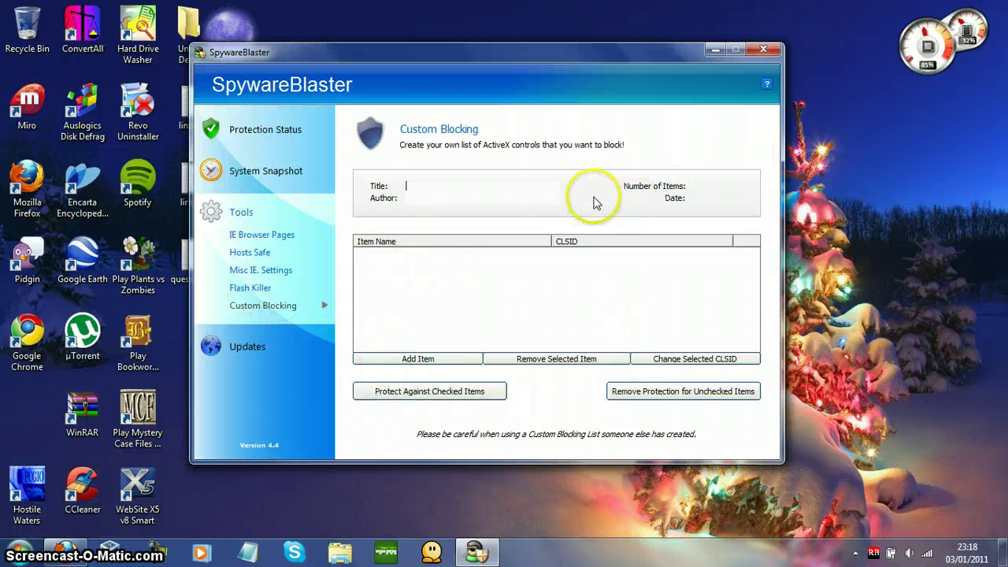
{"action": "left_click", "coordinate": [480, 189]}
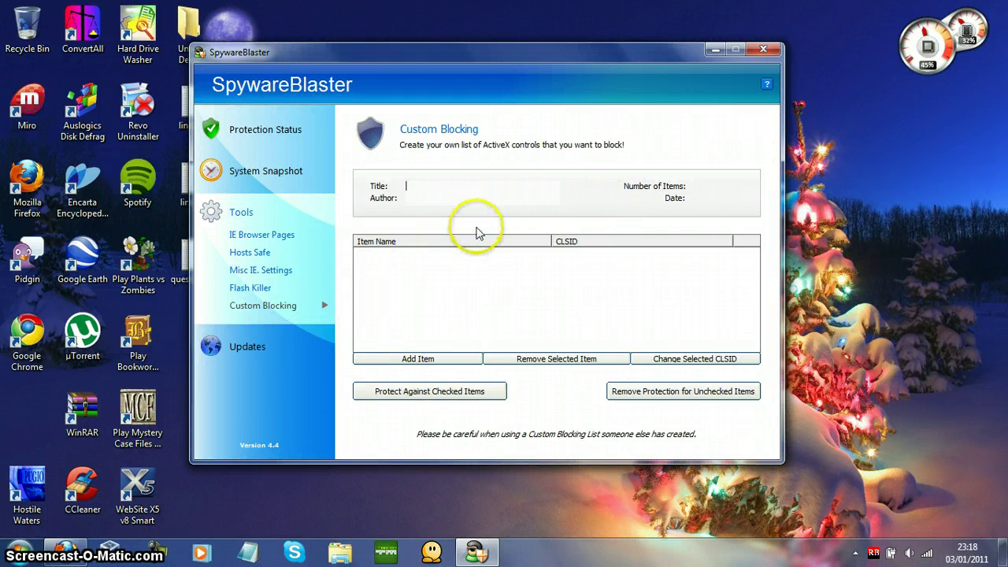
{"action": "left_click", "coordinate": [290, 349]}
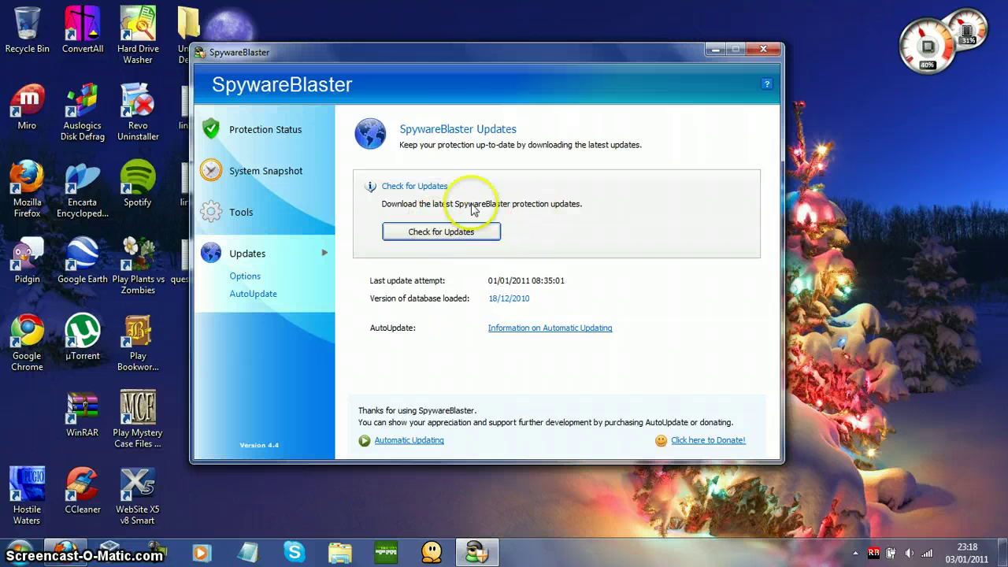
{"action": "left_click", "coordinate": [253, 295]}
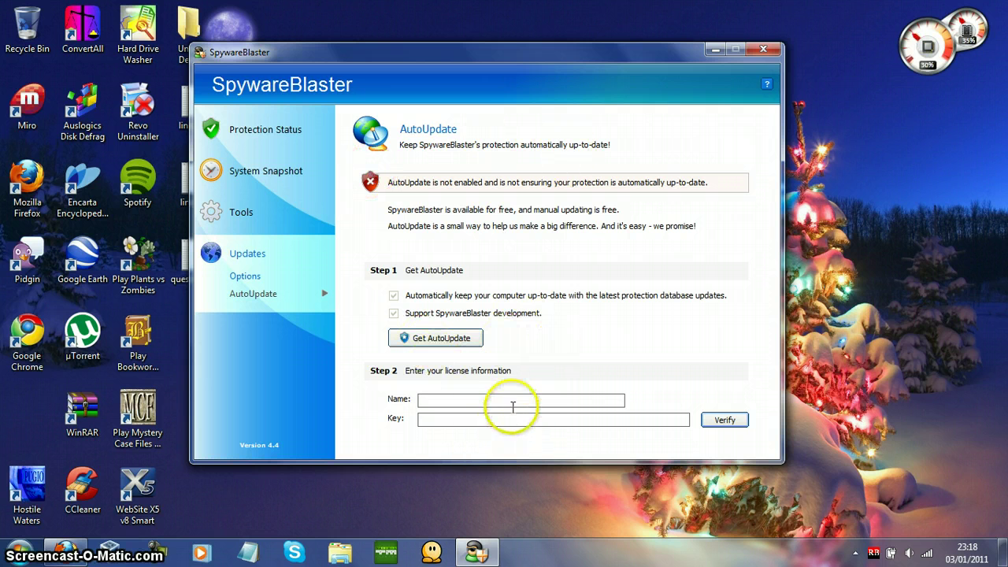
{"action": "left_click", "coordinate": [245, 276]}
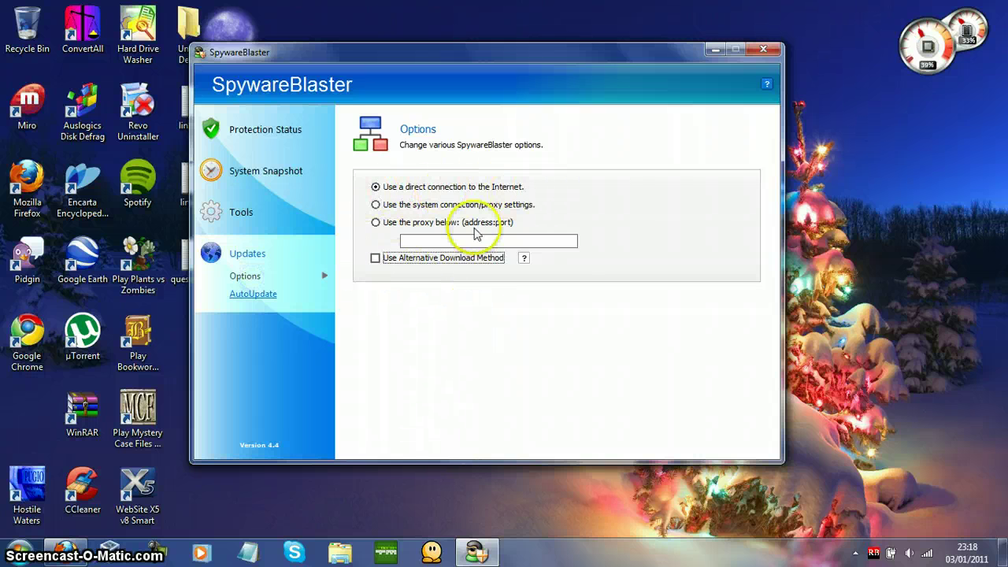
{"action": "left_click", "coordinate": [260, 254]}
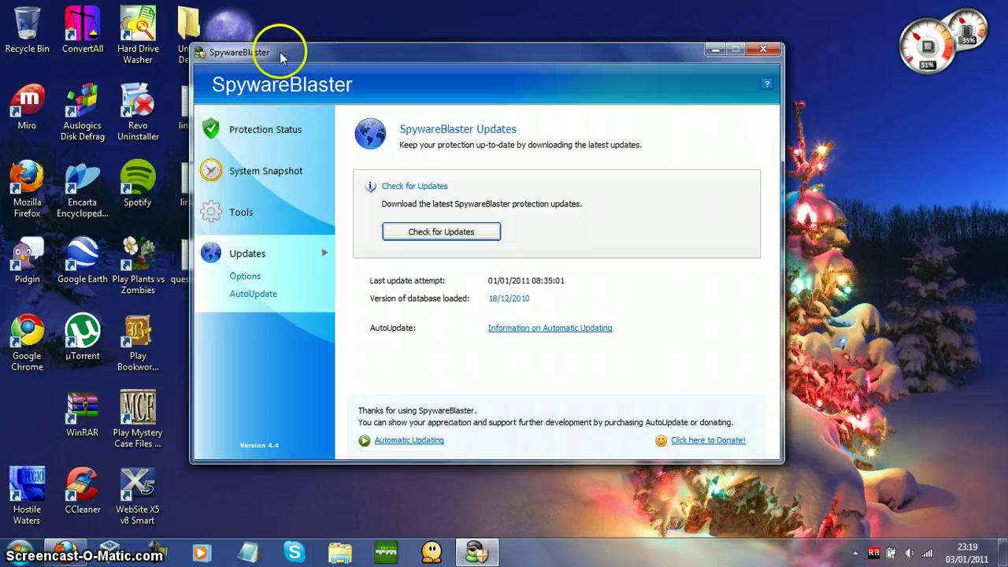
- Check for protection updates (none available), then re-enable all protection from Protection Status
{"action": "left_click", "coordinate": [401, 234]}
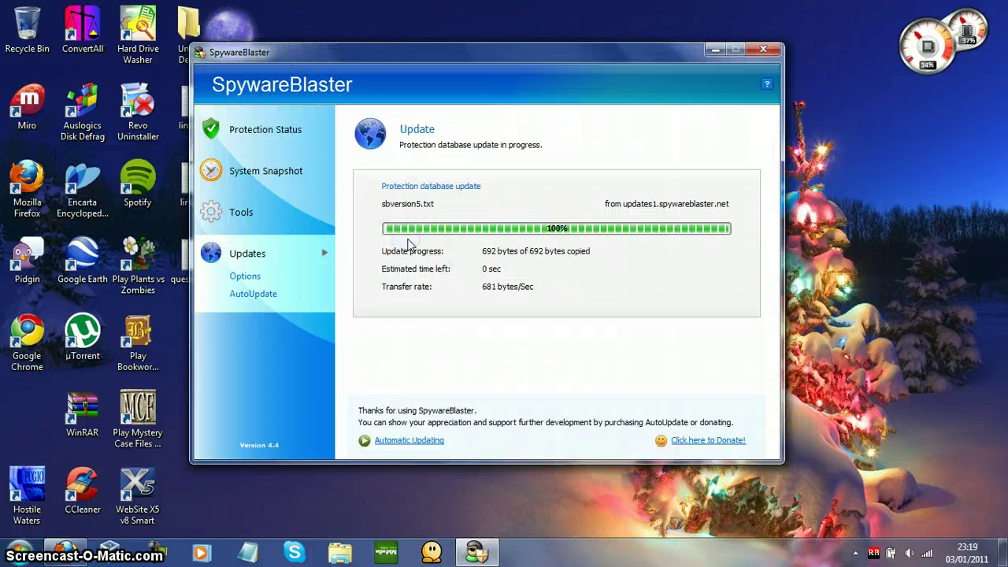
{"action": "left_click", "coordinate": [424, 236]}
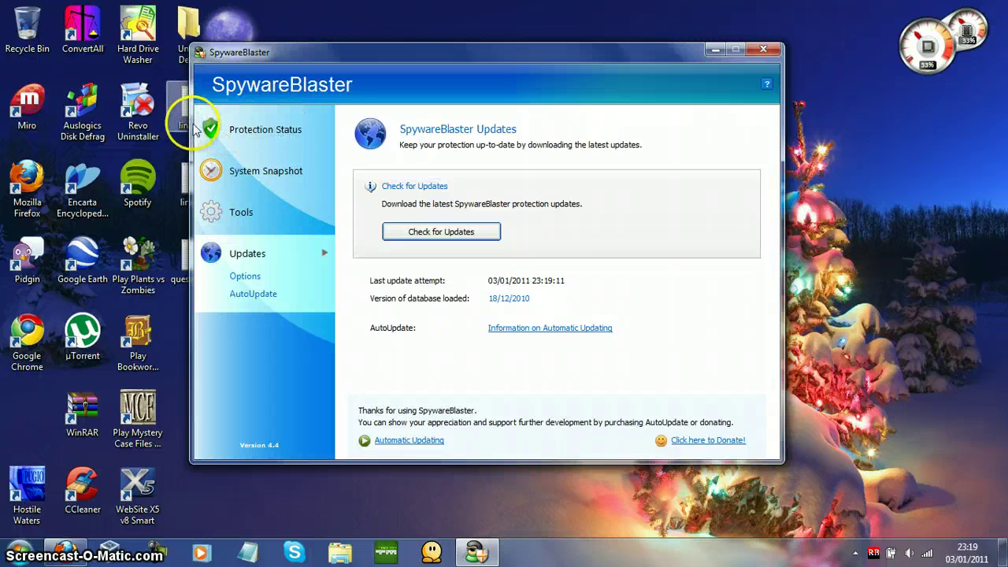
{"action": "left_click", "coordinate": [242, 126]}
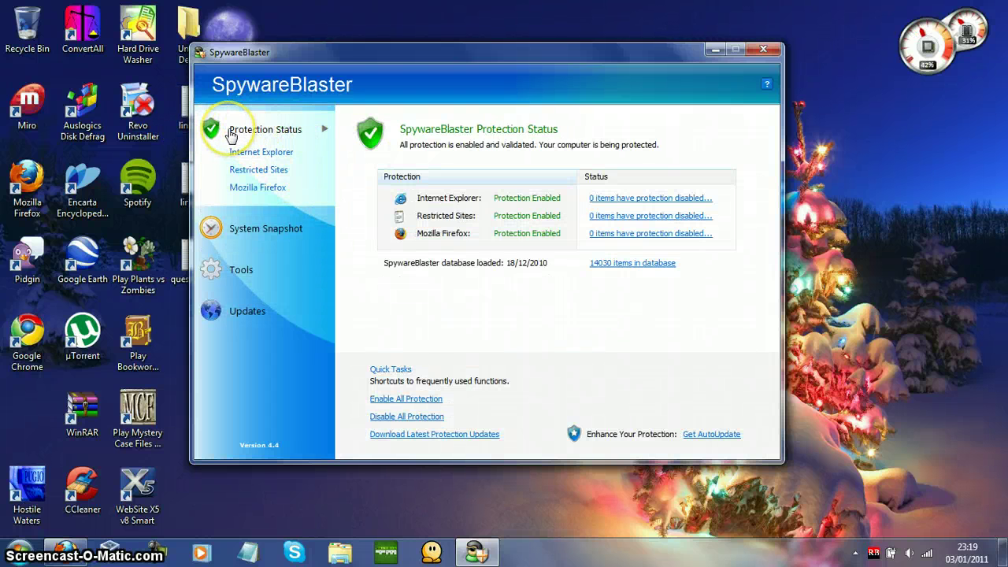
{"action": "left_click", "coordinate": [403, 400]}
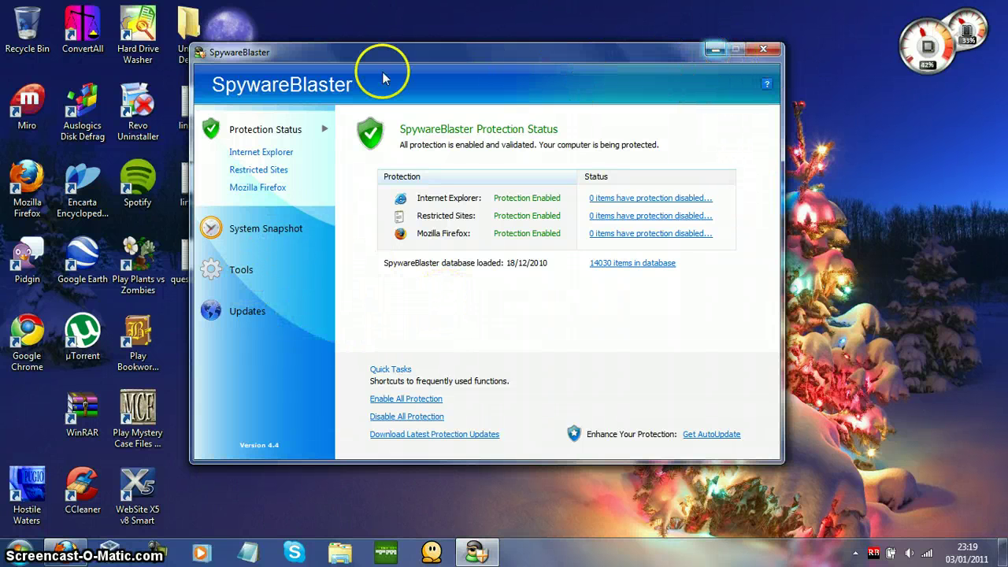
- Close SpywareBlaster and move its desktop shortcut into the icon column beside WinRAR
{"action": "left_click_drag", "start_coordinate": [354, 53], "coordinate": [407, 59]}
{"action": "left_click", "coordinate": [817, 56]}
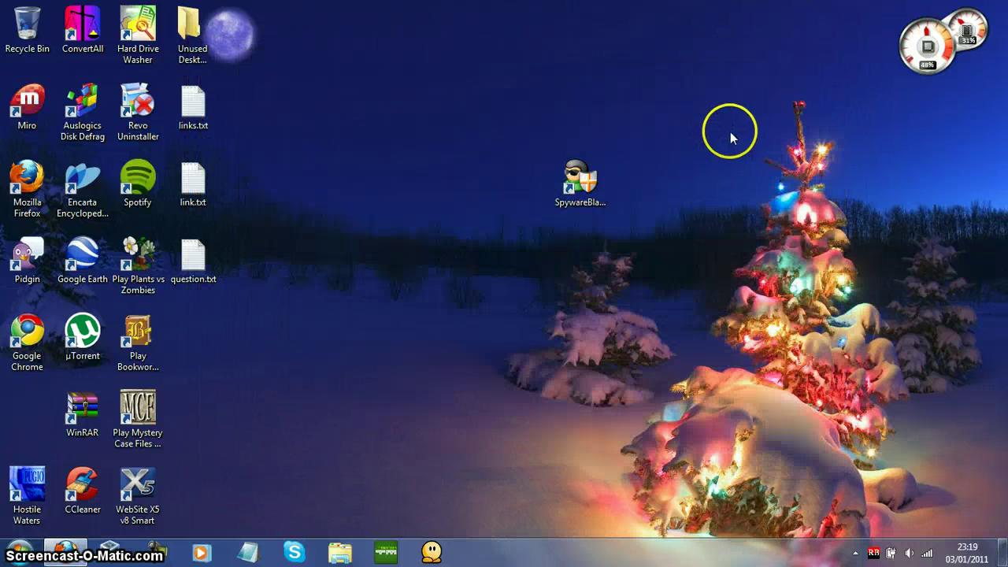
{"action": "left_click_drag", "start_coordinate": [580, 179], "coordinate": [27, 414]}
{"action": "left_click_drag", "start_coordinate": [380, 393], "coordinate": [551, 180]}
{"action": "left_click", "coordinate": [616, 183]}
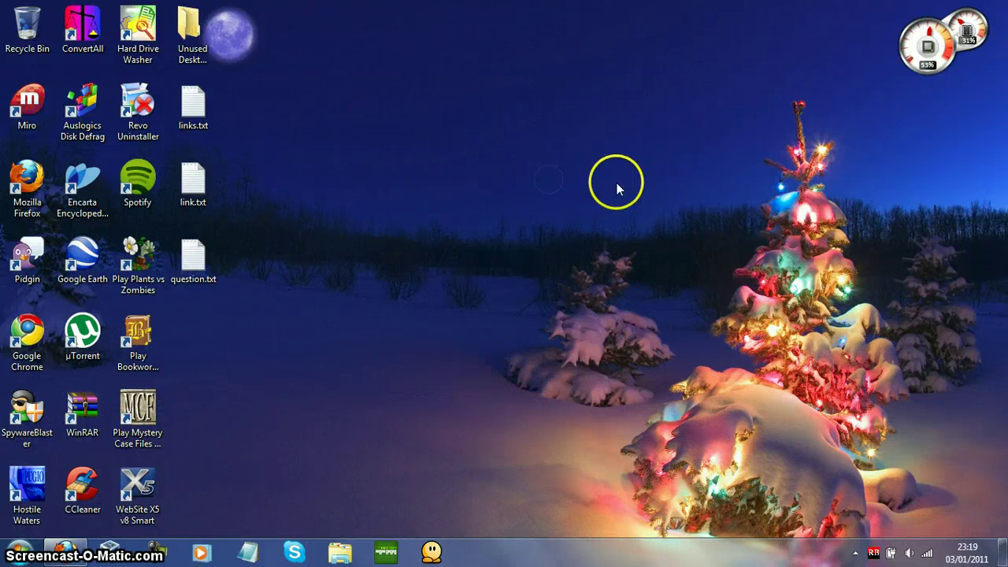